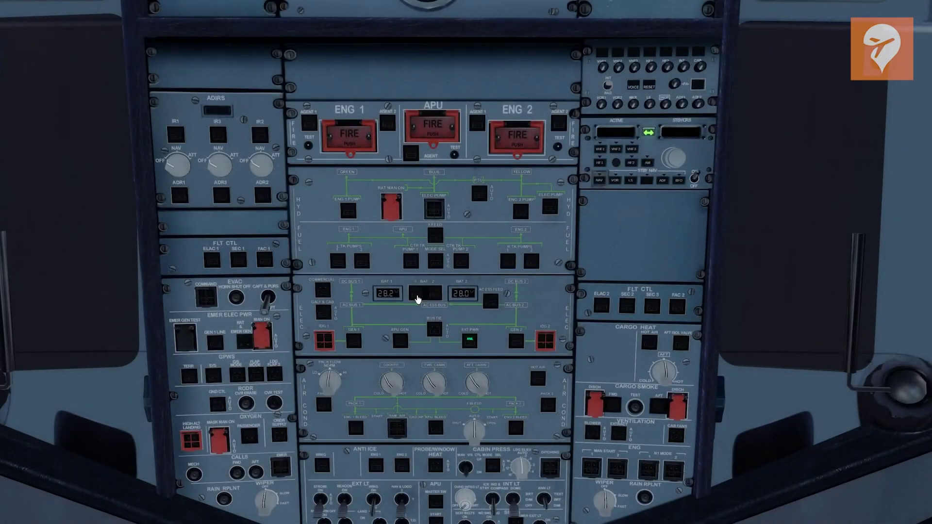
# Step: Power the A320 from batteries and external power and set the ADIRS IR knobs to NAV
pyautogui.click(434, 297)
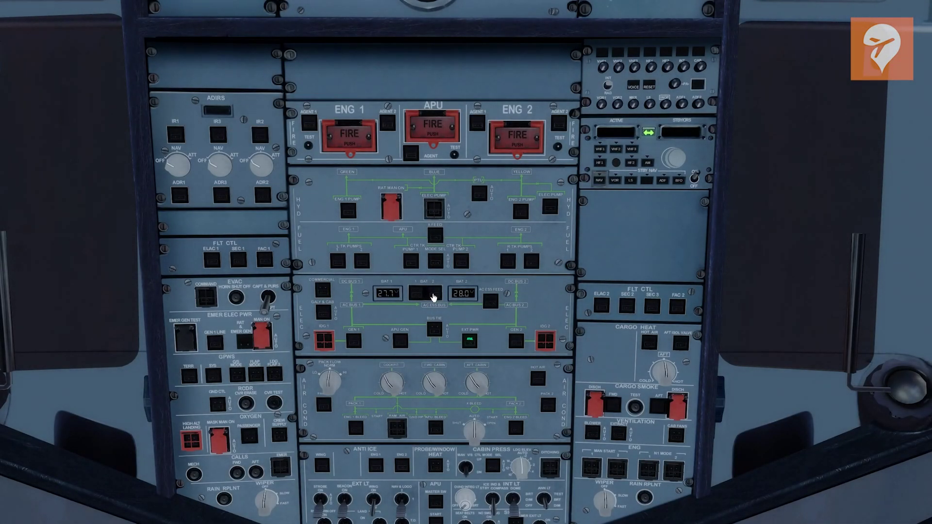
pyautogui.click(470, 343)
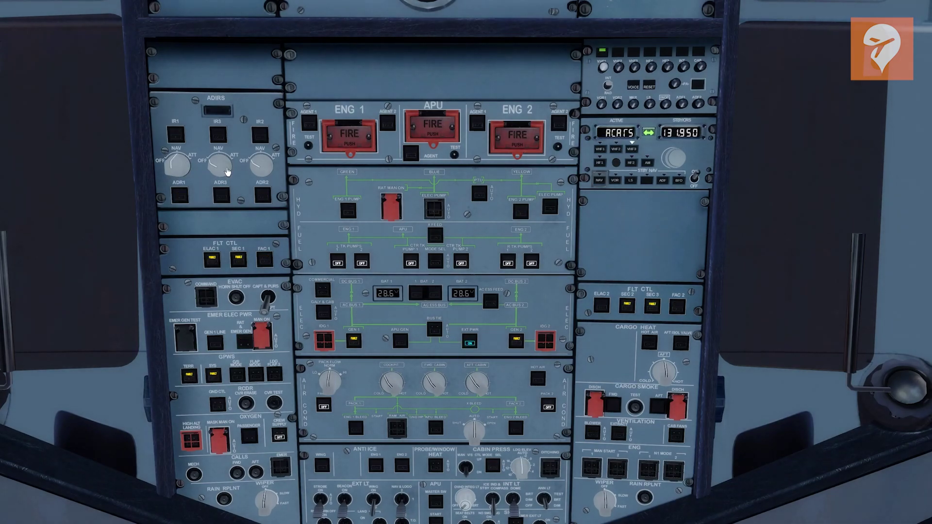
pyautogui.click(217, 166)
pyautogui.click(258, 167)
# Step: Switch on the crew oxygen supply and the beacon light, then bring the pedestal into view
pyautogui.click(280, 436)
pyautogui.click(344, 511)
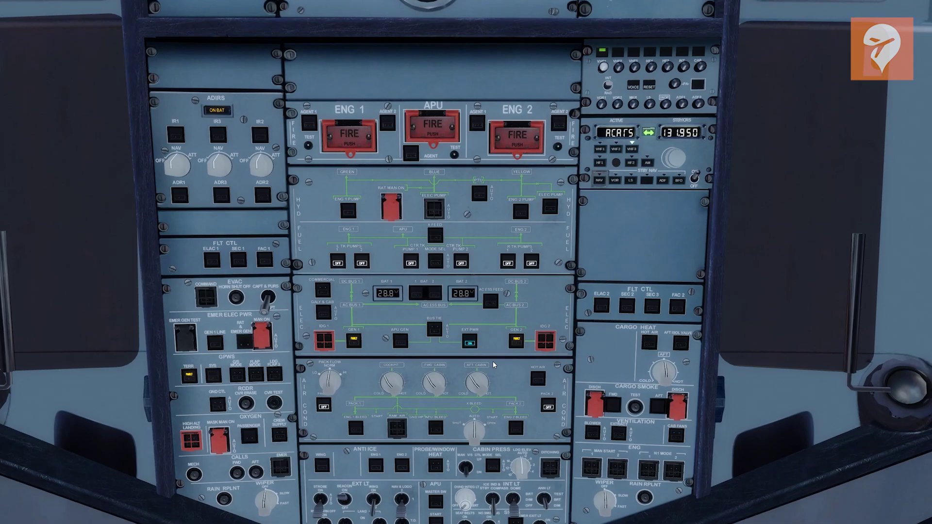
pyautogui.hotkey('alt', '2')
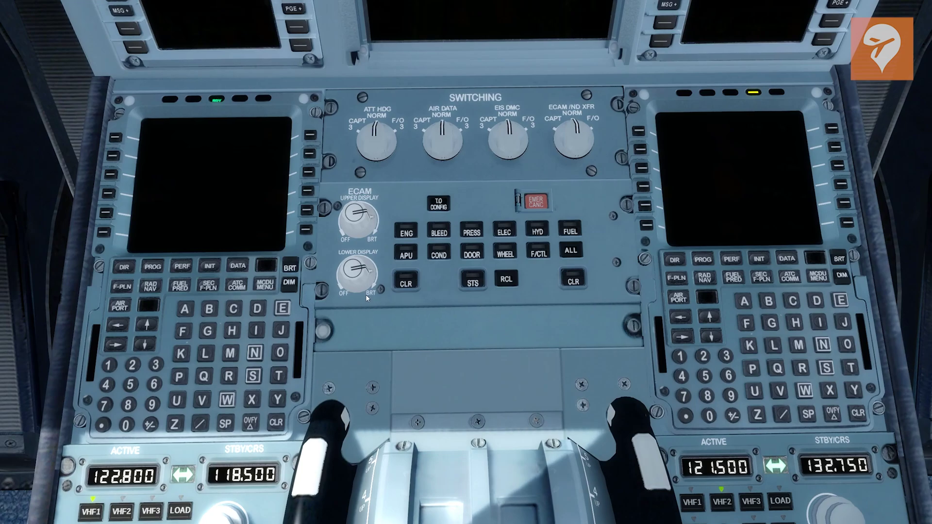
# Step: Turn up BRT on both MCDUs and open the OPTIONS Systems page 1/3 on the right MCDU
pyautogui.click(292, 266)
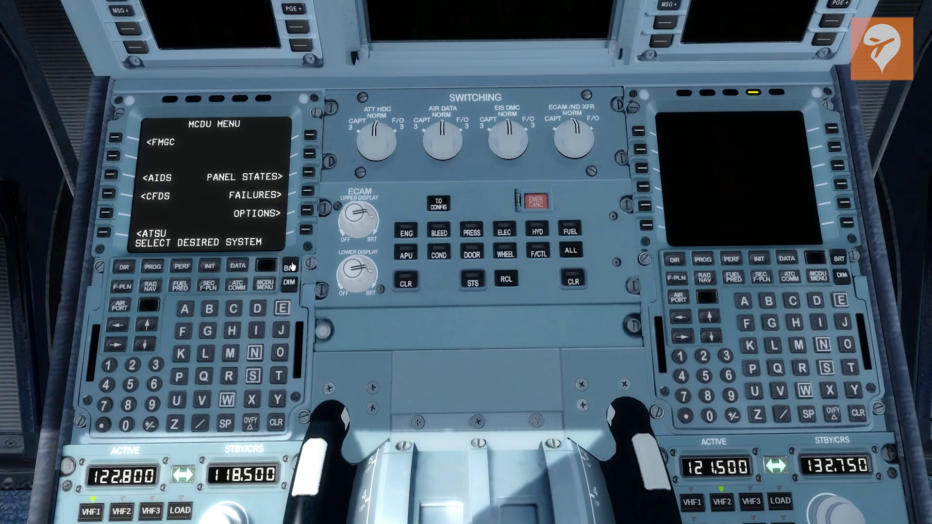
pyautogui.click(839, 260)
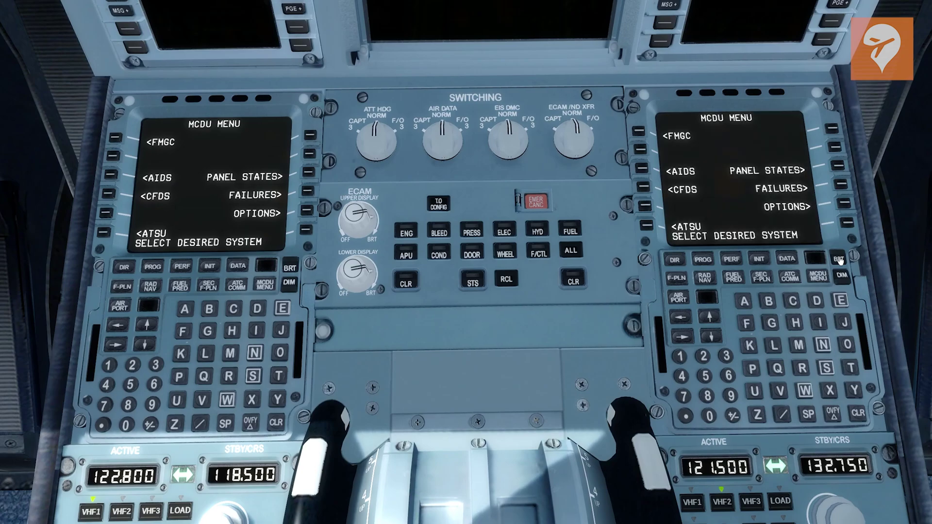
pyautogui.click(837, 207)
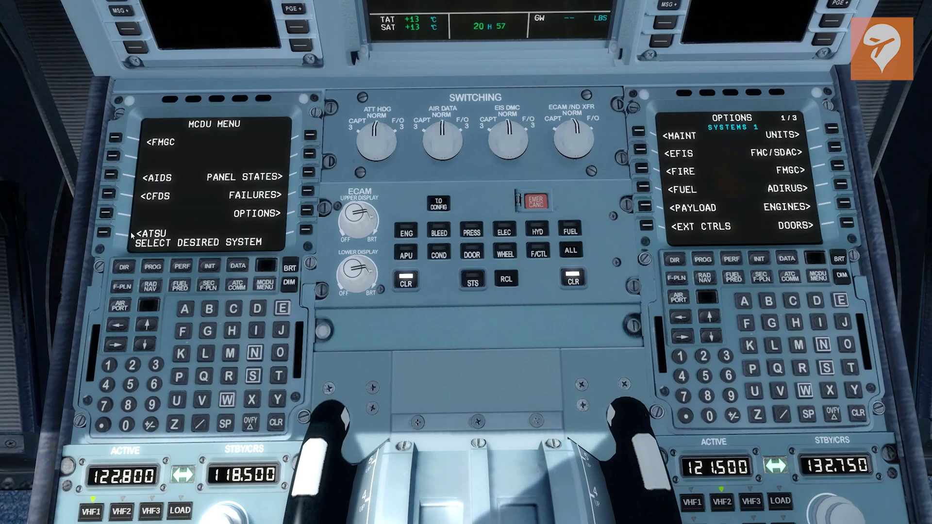
# Step: Open the left MCDU's FMGC A320-200 status page and clear the GPS PRIMARY LOST scratchpad message
pyautogui.click(120, 141)
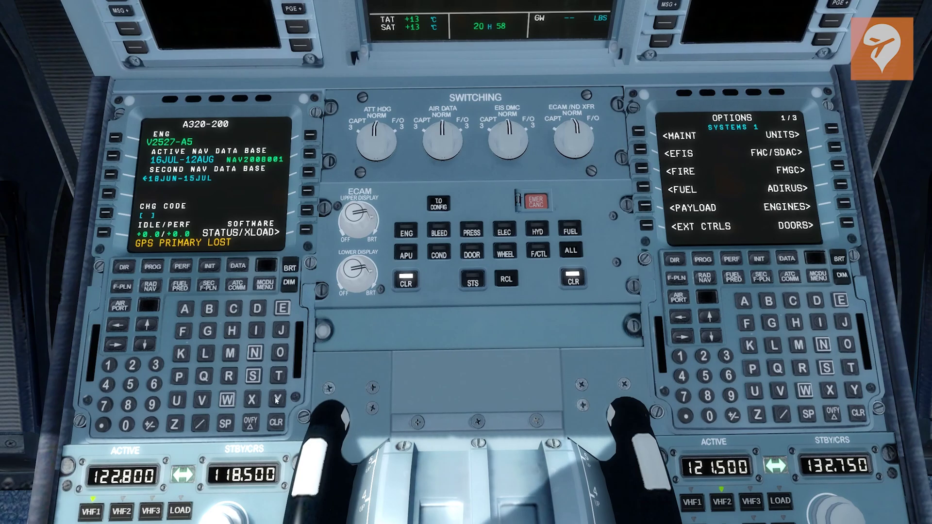
pyautogui.click(273, 423)
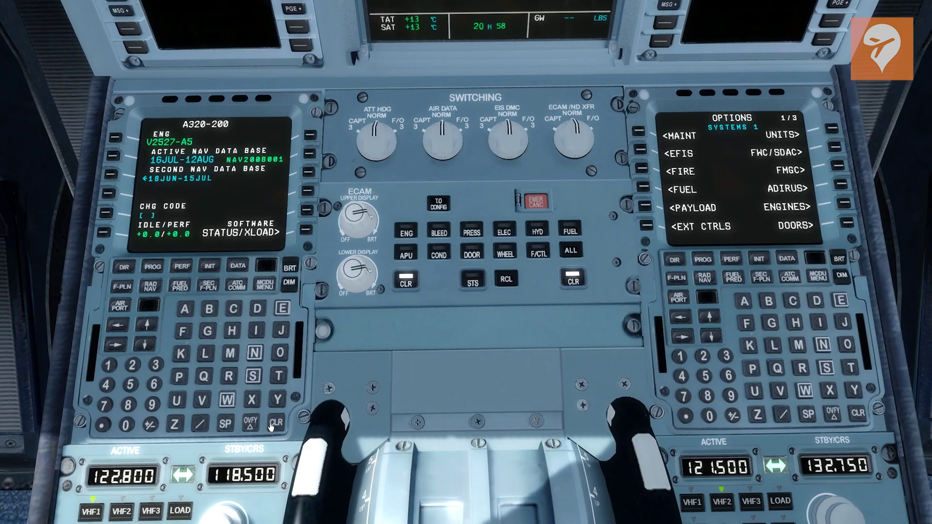
# Step: Enter KPHX/KORD into the FROM/TO field of the left MCDU's INIT page
pyautogui.click(210, 268)
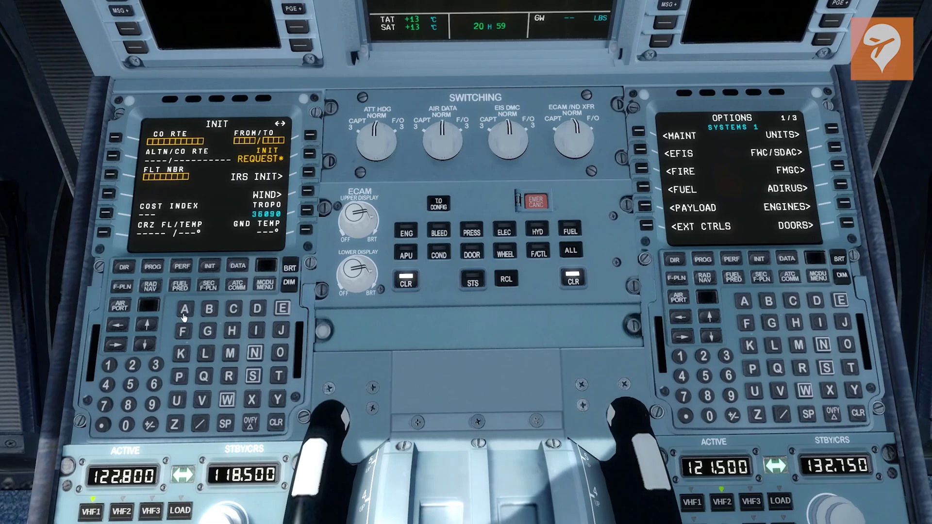
pyautogui.click(180, 355)
pyautogui.click(179, 377)
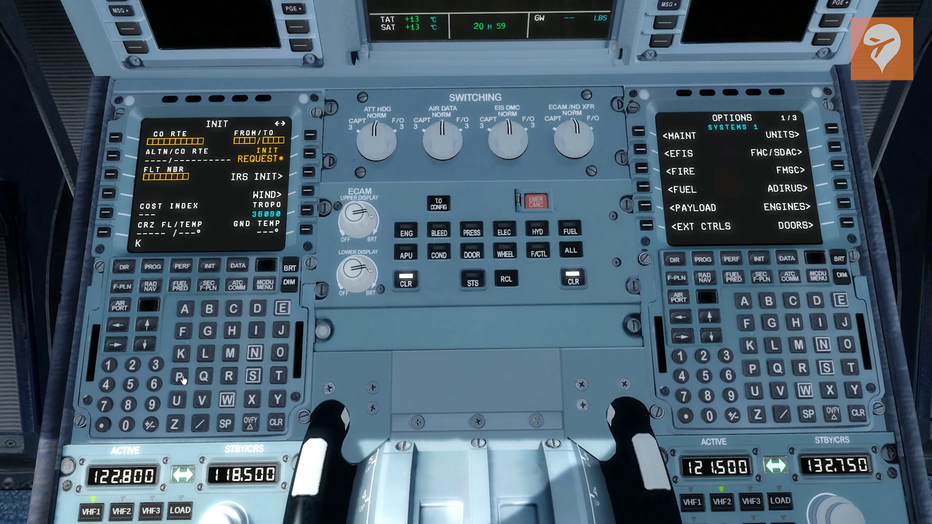
pyautogui.click(232, 331)
pyautogui.click(252, 400)
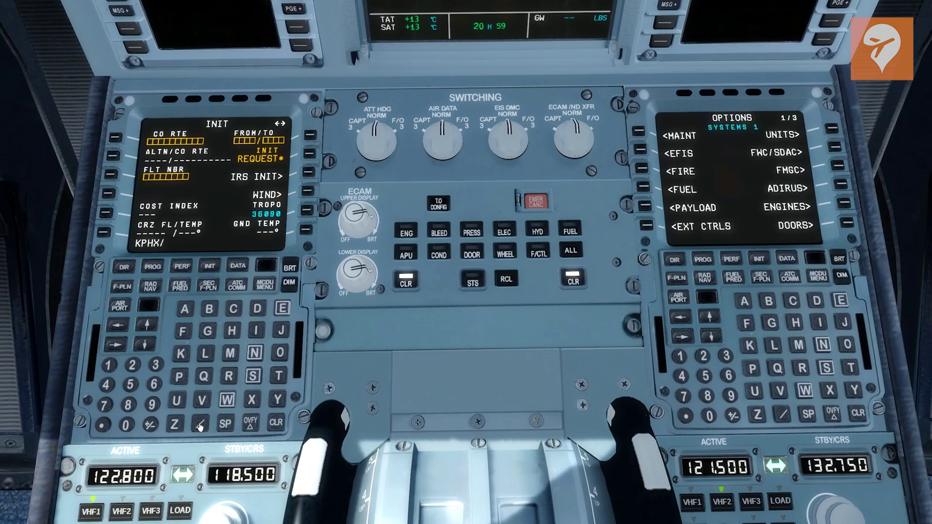
pyautogui.click(180, 355)
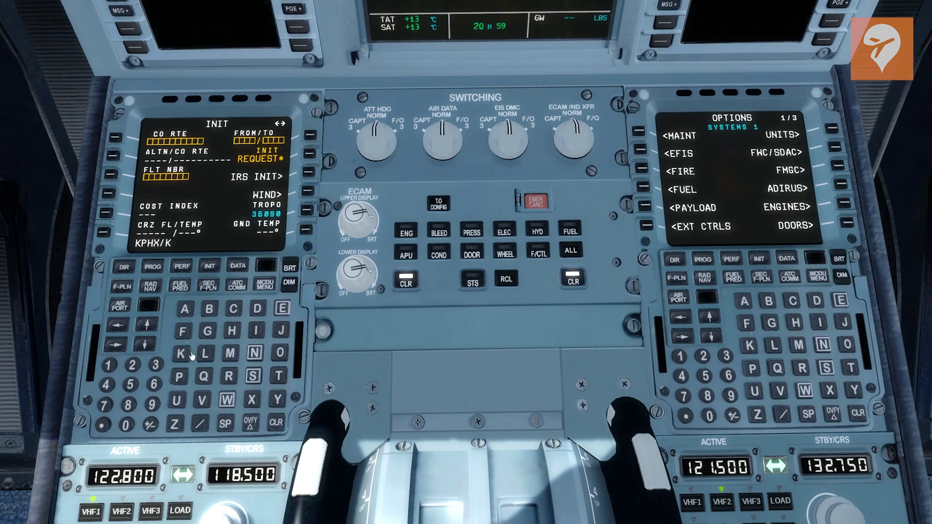
pyautogui.click(276, 355)
pyautogui.click(228, 378)
pyautogui.click(256, 309)
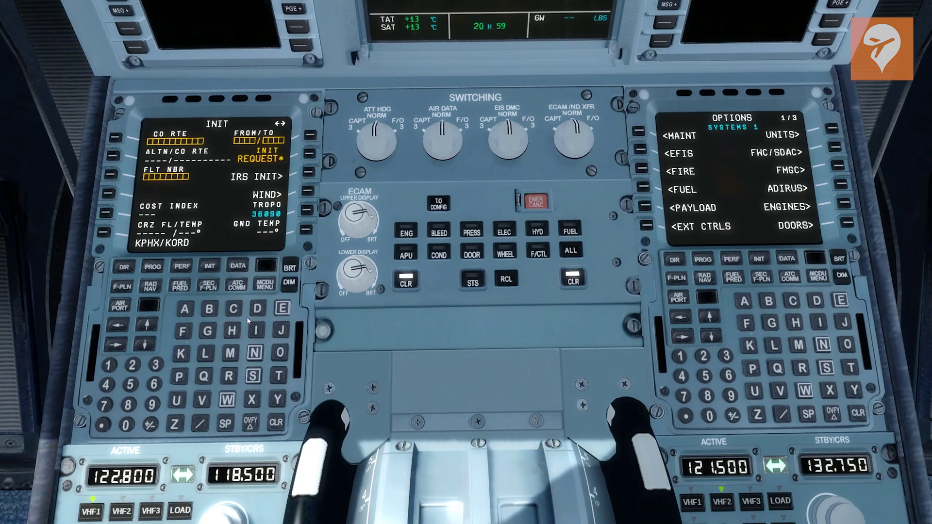
pyautogui.click(314, 137)
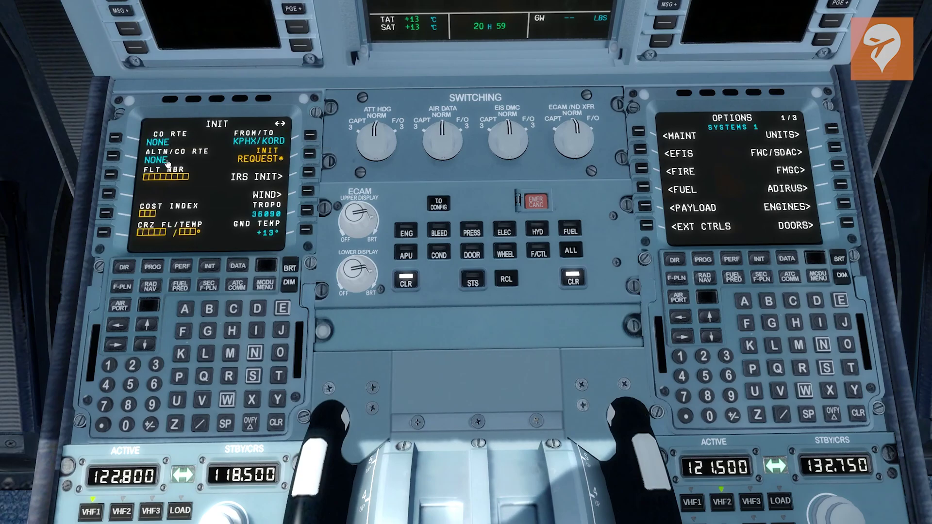
# Step: Set the flight number to FSE0001 on the INIT page
pyautogui.click(183, 332)
pyautogui.click(252, 377)
pyautogui.click(281, 308)
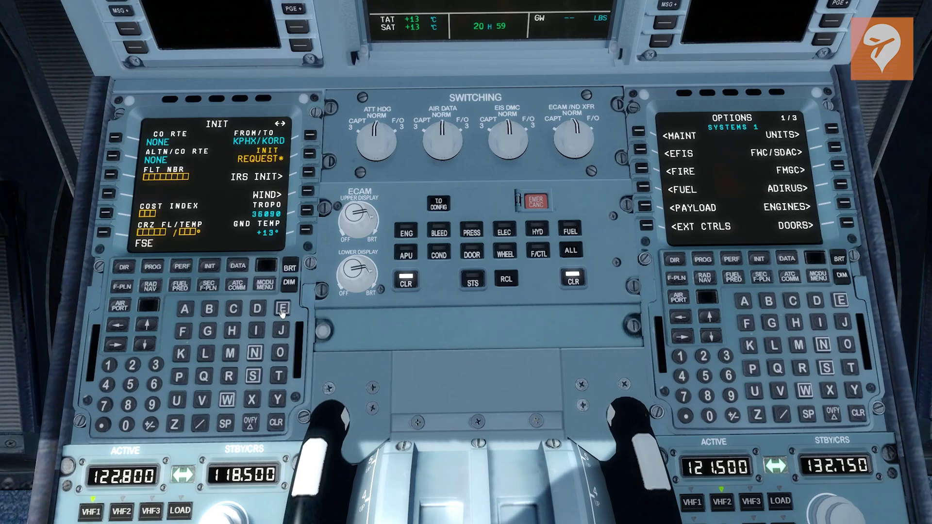
pyautogui.click(127, 426)
pyautogui.click(127, 426)
pyautogui.click(127, 426)
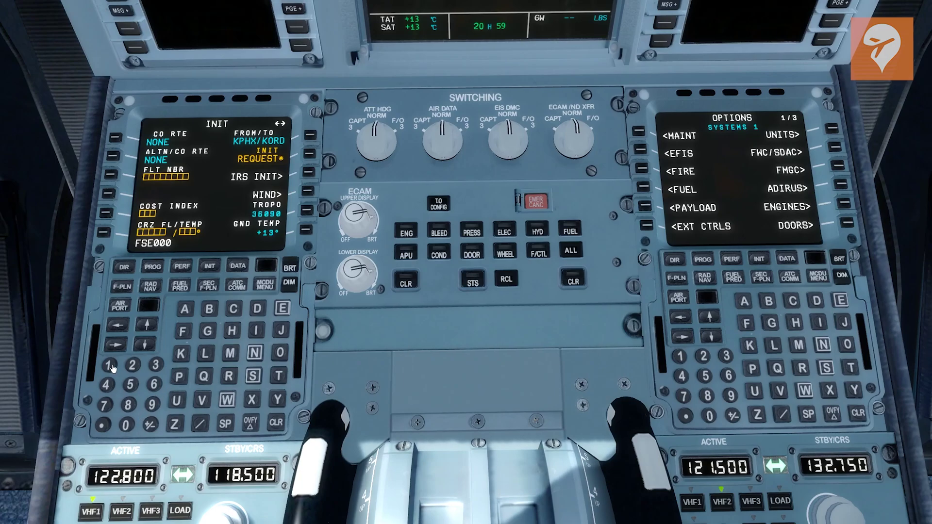
pyautogui.click(110, 366)
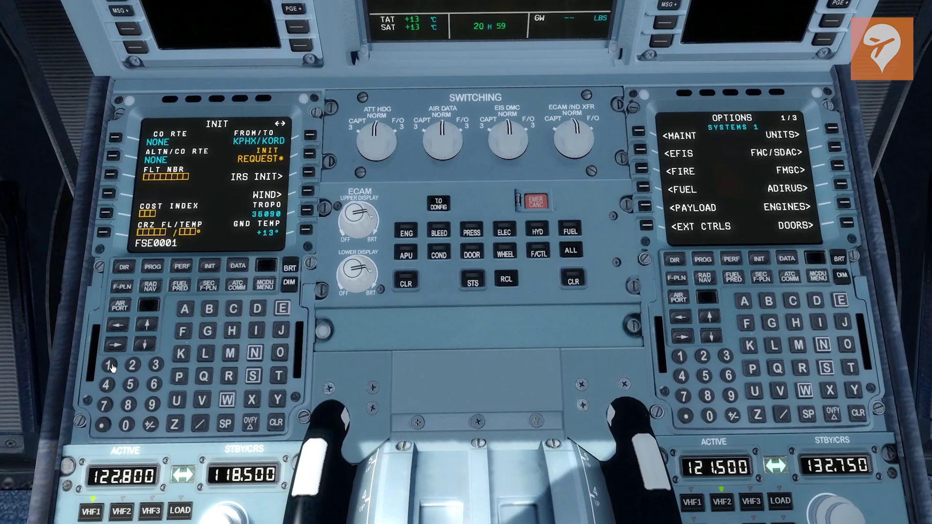
pyautogui.click(113, 176)
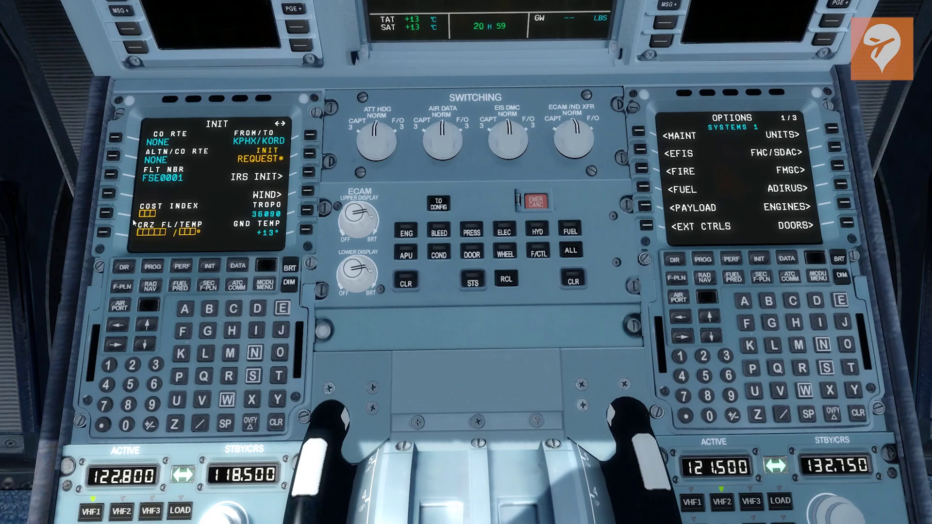
# Step: Set the cost index to 33 on the INIT page
pyautogui.click(155, 365)
pyautogui.click(155, 365)
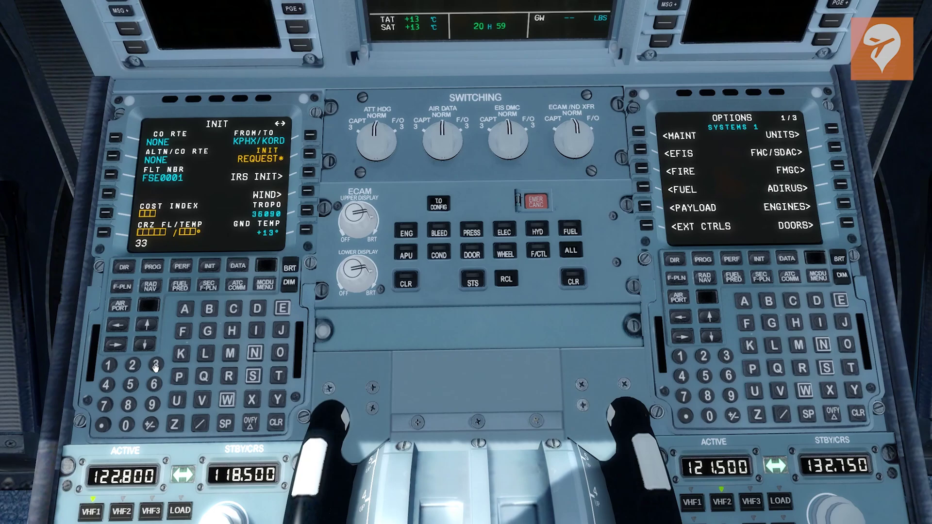
pyautogui.click(104, 215)
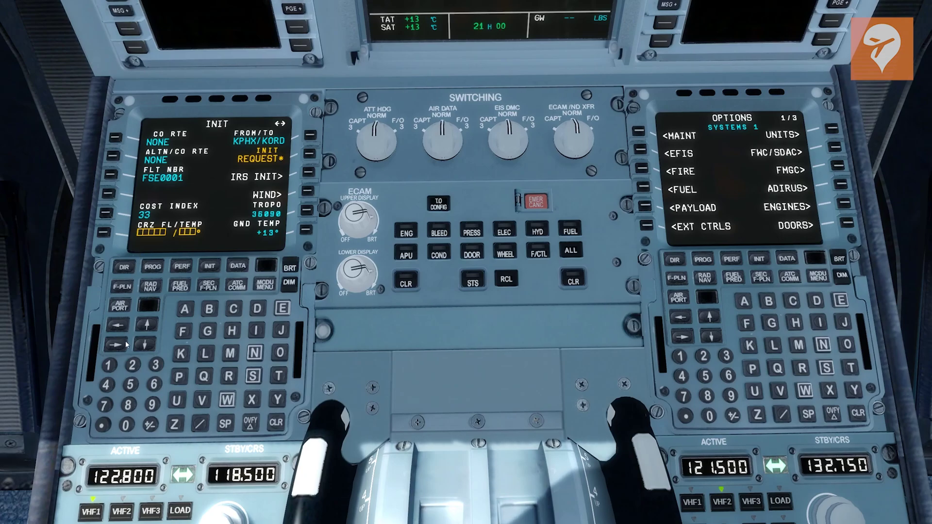
# Step: Enter 330 into CRZ FL/TEMP, setting cruise at FL330 with -50° temperature
pyautogui.click(155, 370)
pyautogui.click(155, 370)
pyautogui.click(127, 426)
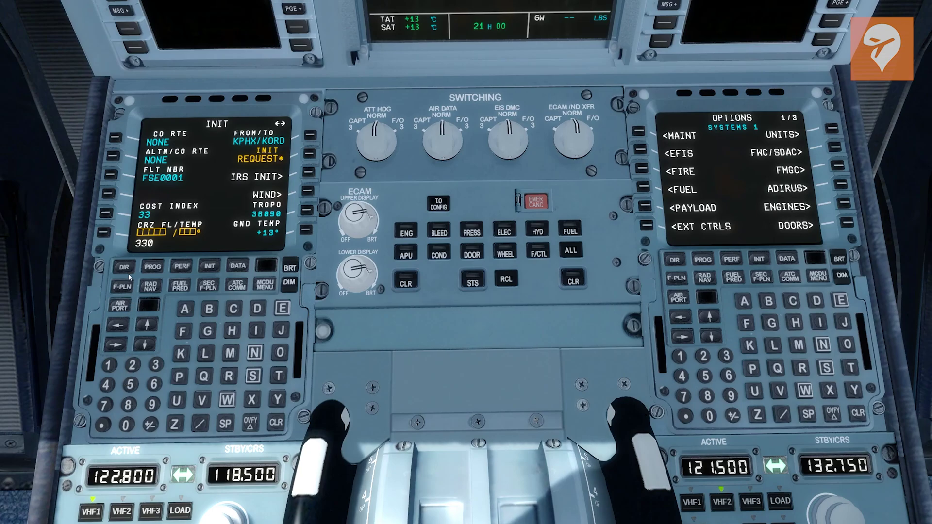
pyautogui.click(106, 234)
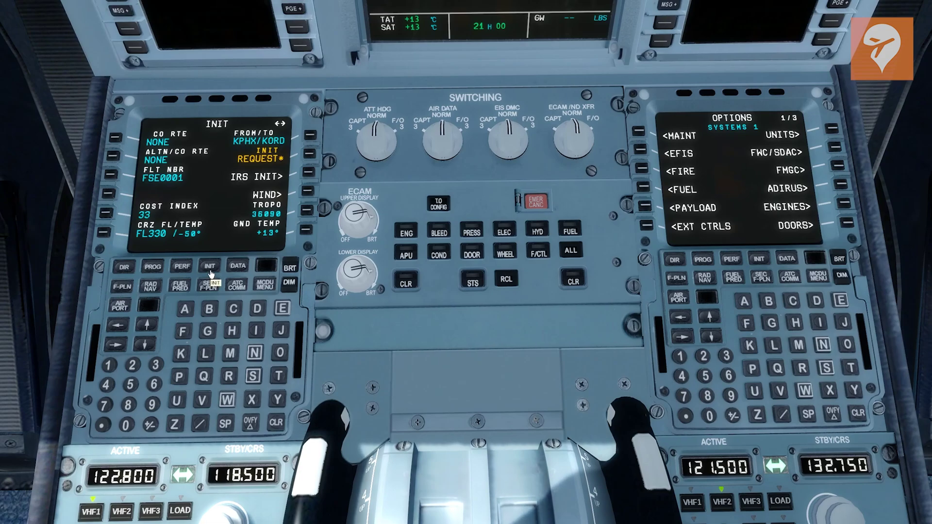
# Step: Open the flight plan and insert waypoint TUKKO after KPHX
pyautogui.click(122, 289)
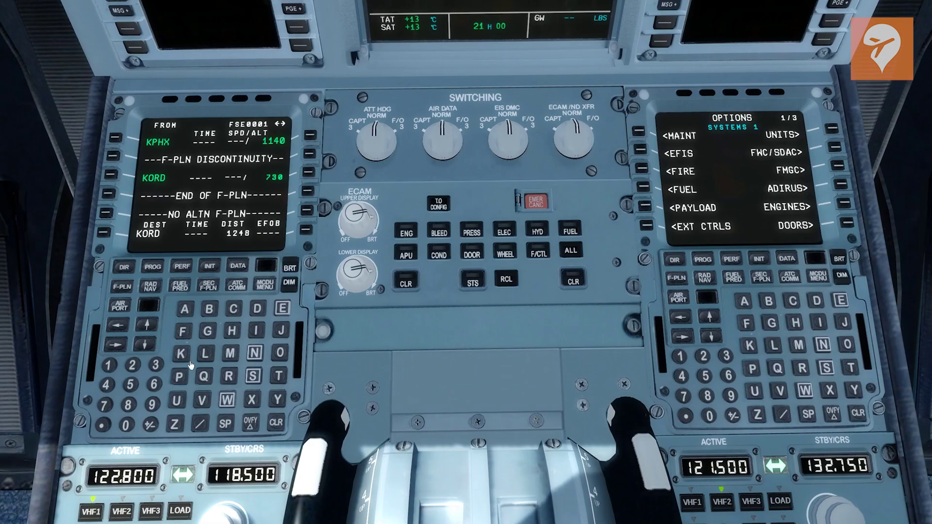
pyautogui.click(277, 378)
pyautogui.click(176, 400)
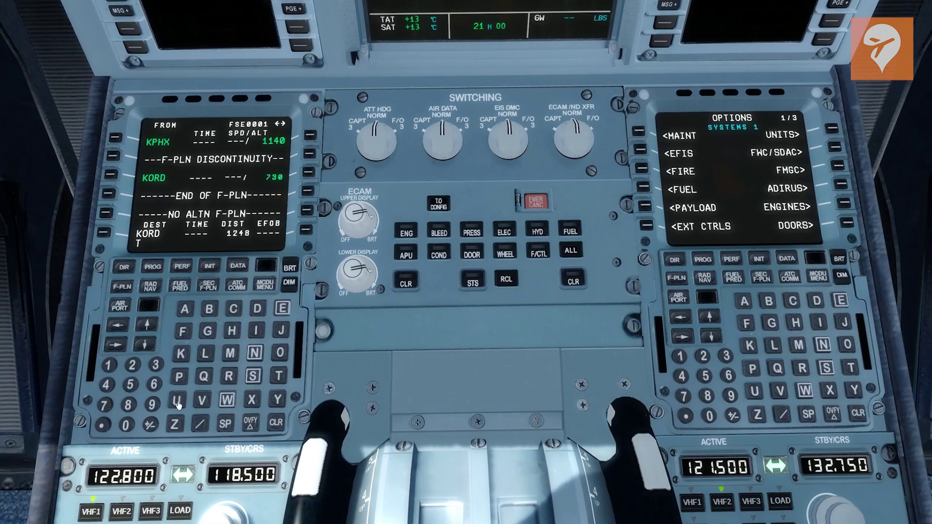
pyautogui.click(180, 354)
pyautogui.click(181, 354)
pyautogui.click(279, 354)
pyautogui.click(112, 158)
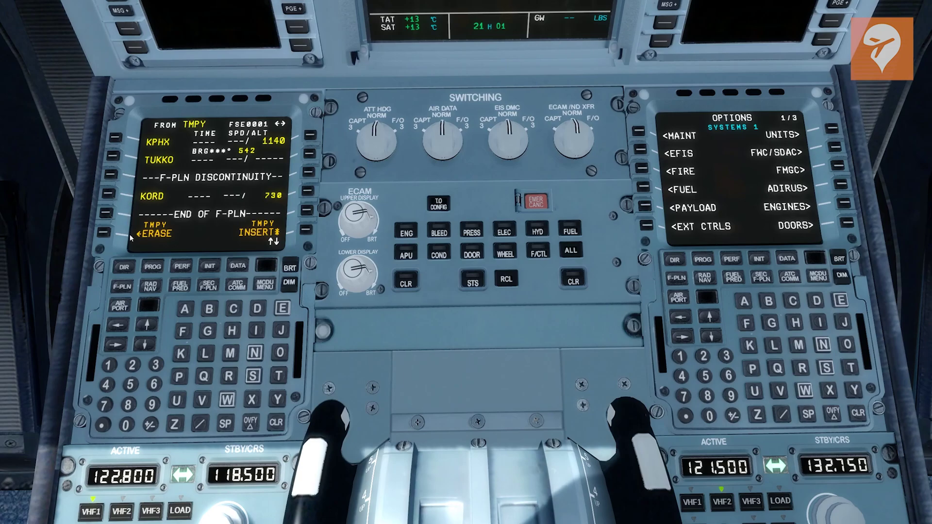
# Step: Add waypoint MMB after TUKKO in the temporary flight plan
pyautogui.click(231, 354)
pyautogui.click(230, 354)
pyautogui.click(209, 309)
pyautogui.click(110, 177)
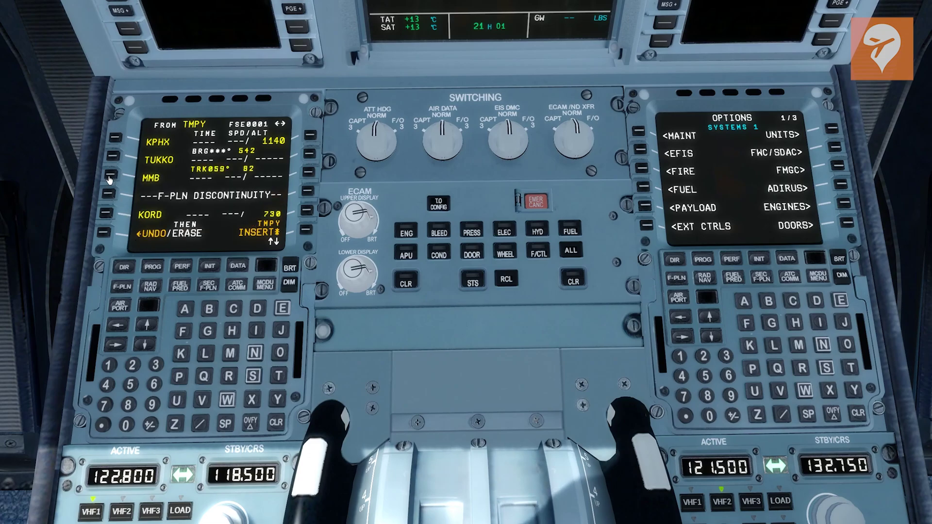